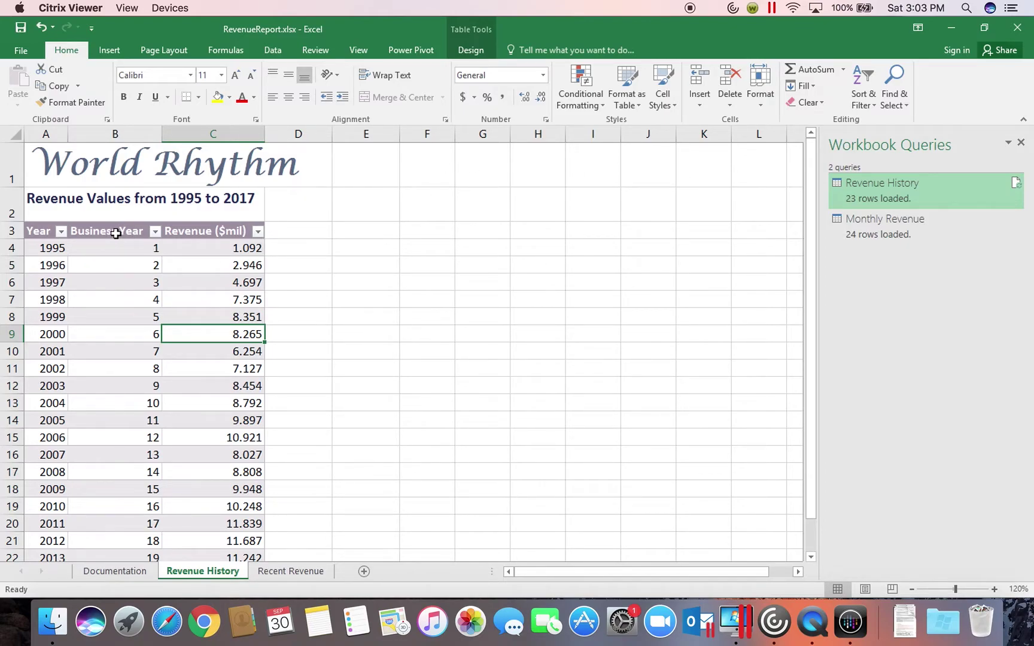
# Insert a markers-only scatter chart from the Business Year and Revenue ($mil) columns, range B3:C26
pyautogui.moveTo(115, 233); pyautogui.dragTo(203, 513)
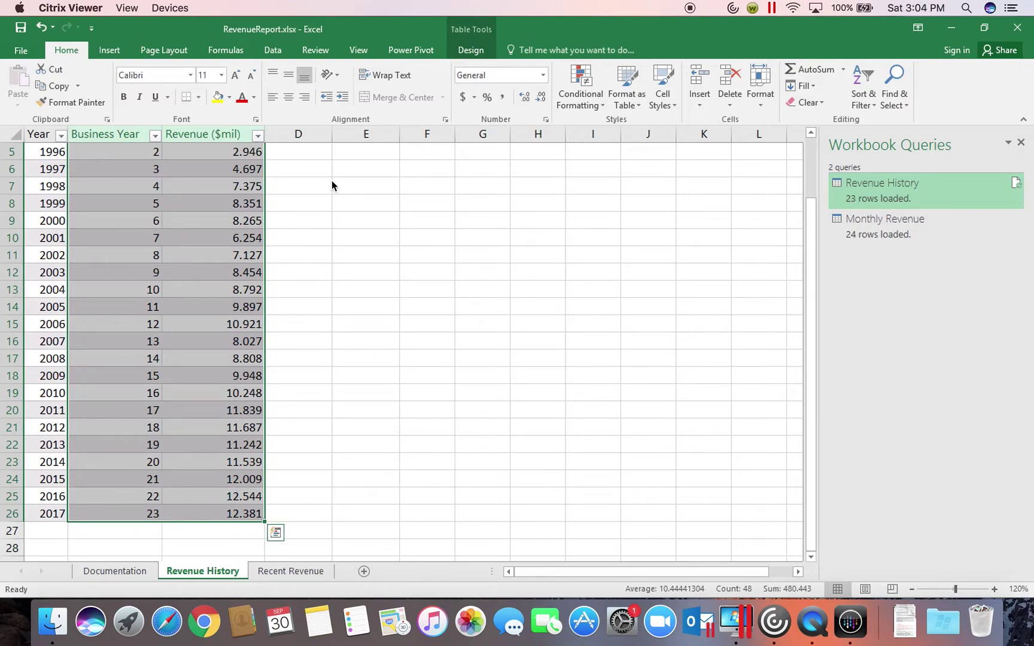
pyautogui.click(109, 51)
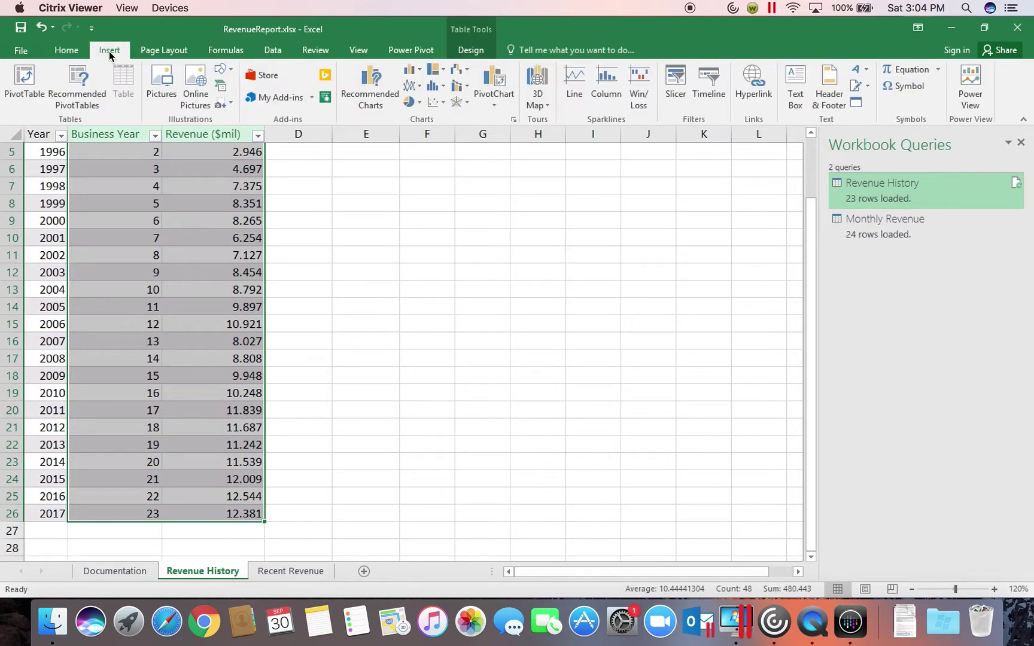
pyautogui.click(436, 102)
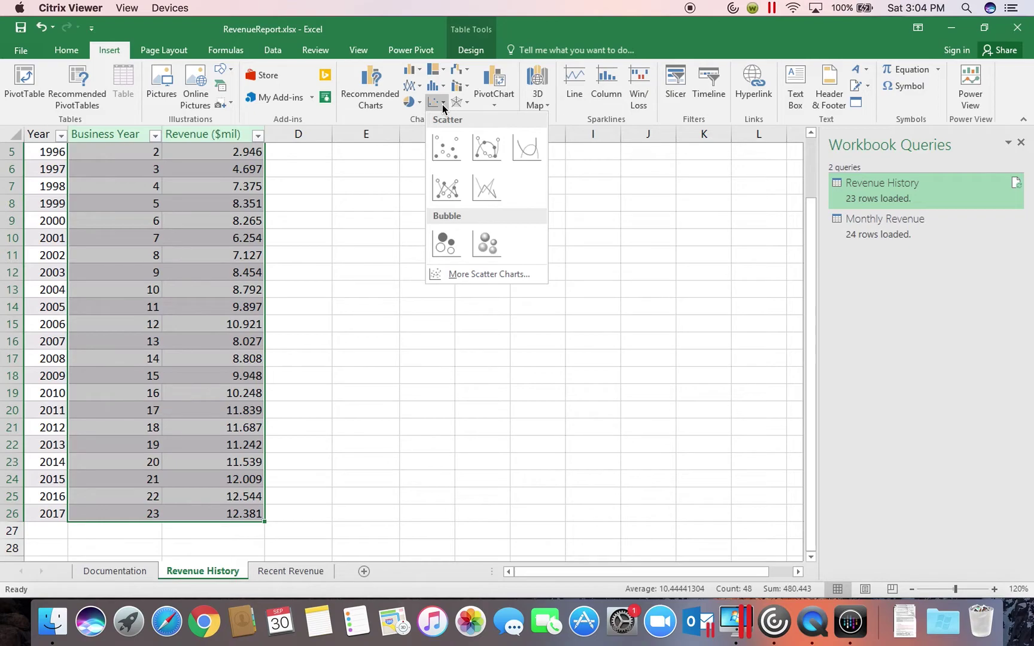
pyautogui.click(452, 152)
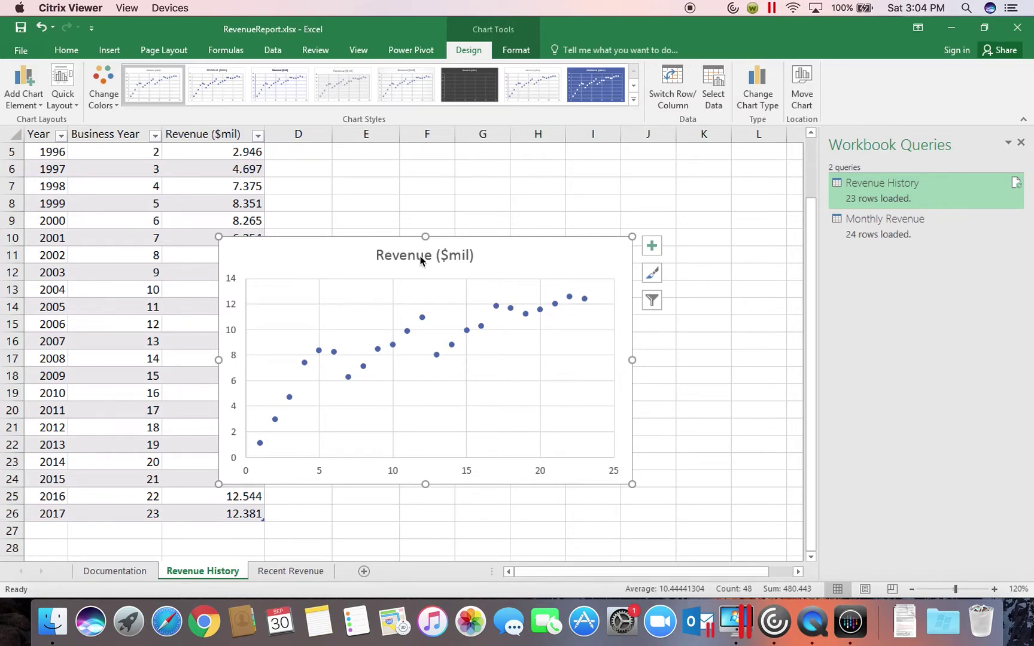
# Move the scatter chart beside the revenue table and enlarge it to cover about cells E3 to L18
pyautogui.moveTo(339, 260); pyautogui.dragTo(475, 191)
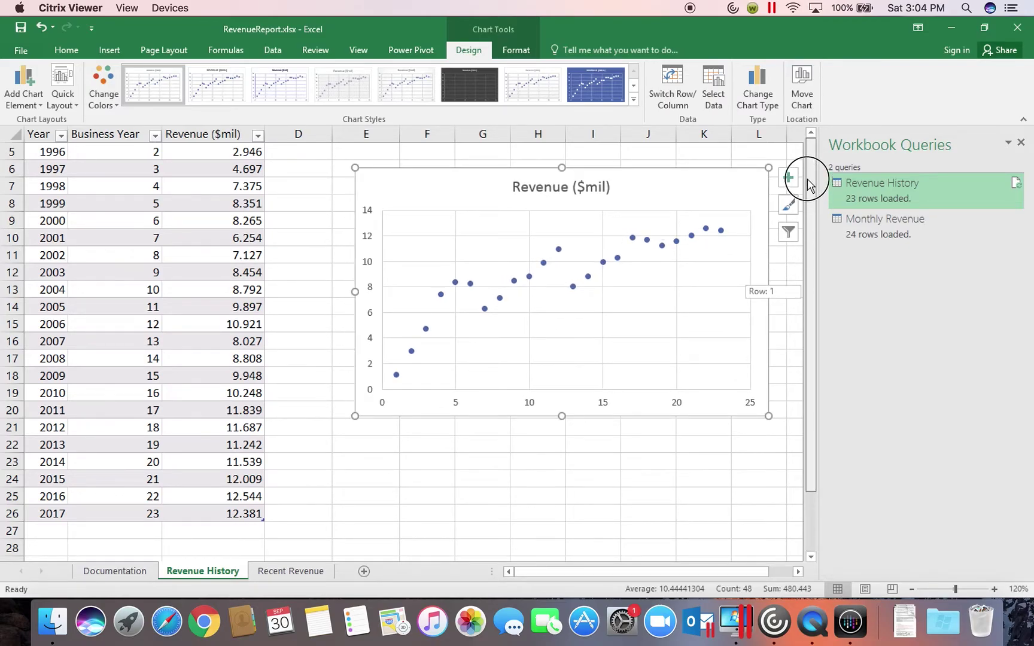
pyautogui.scroll(2, 799, 174)
pyautogui.moveTo(407, 303)
pyautogui.mouseDown()
pyautogui.moveTo(385, 231)
pyautogui.moveTo(391, 249)
pyautogui.mouseUp()
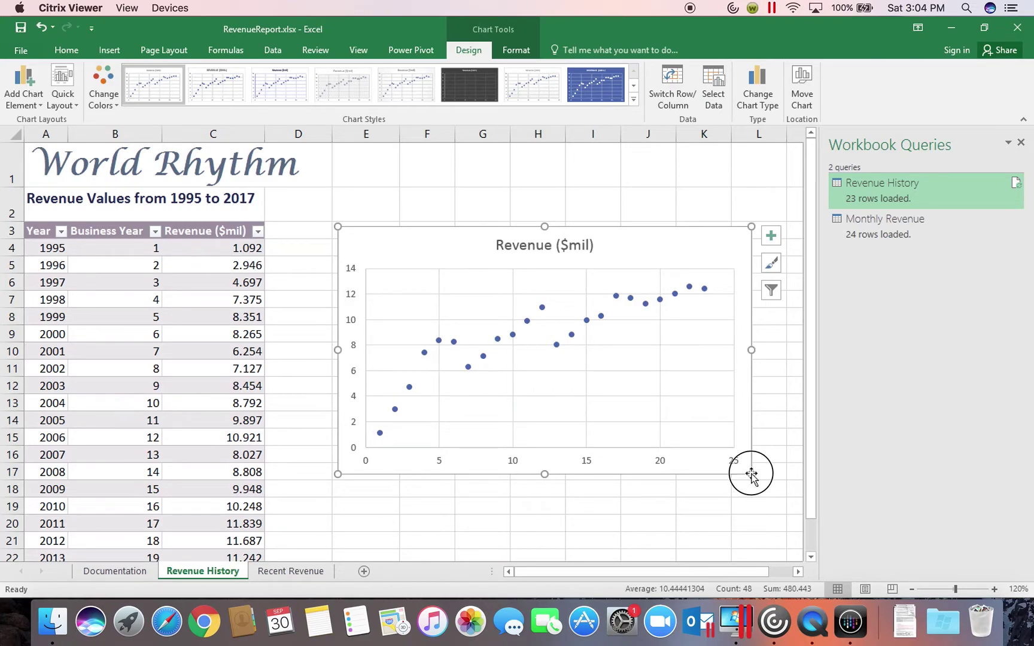
pyautogui.moveTo(751, 474); pyautogui.dragTo(780, 490)
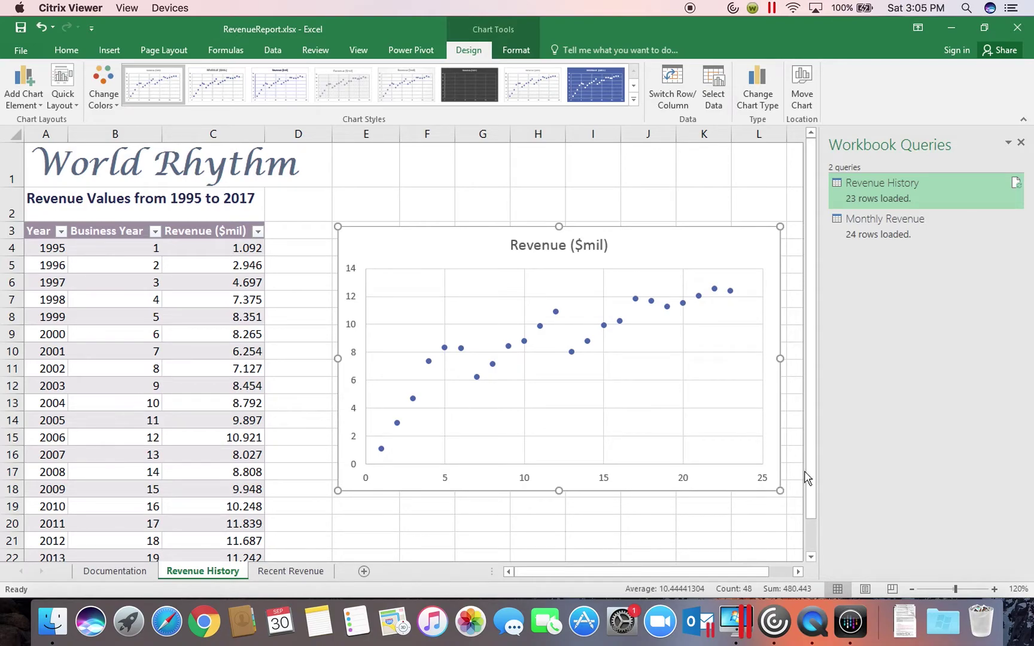
# Add axis titles to both axes of the scatter chart
pyautogui.click(797, 573)
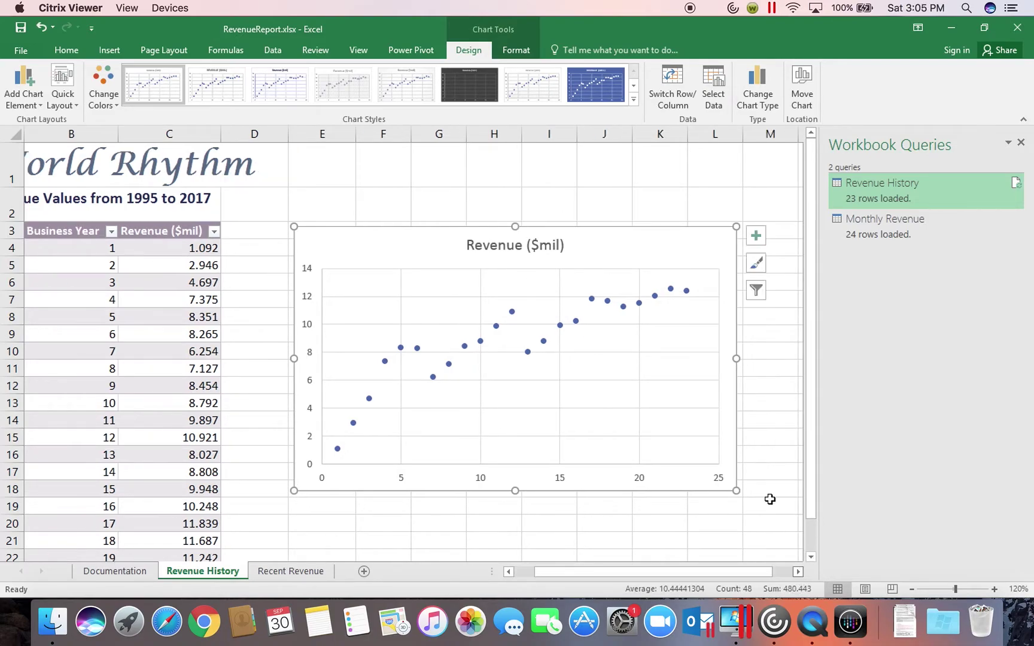
pyautogui.click(757, 237)
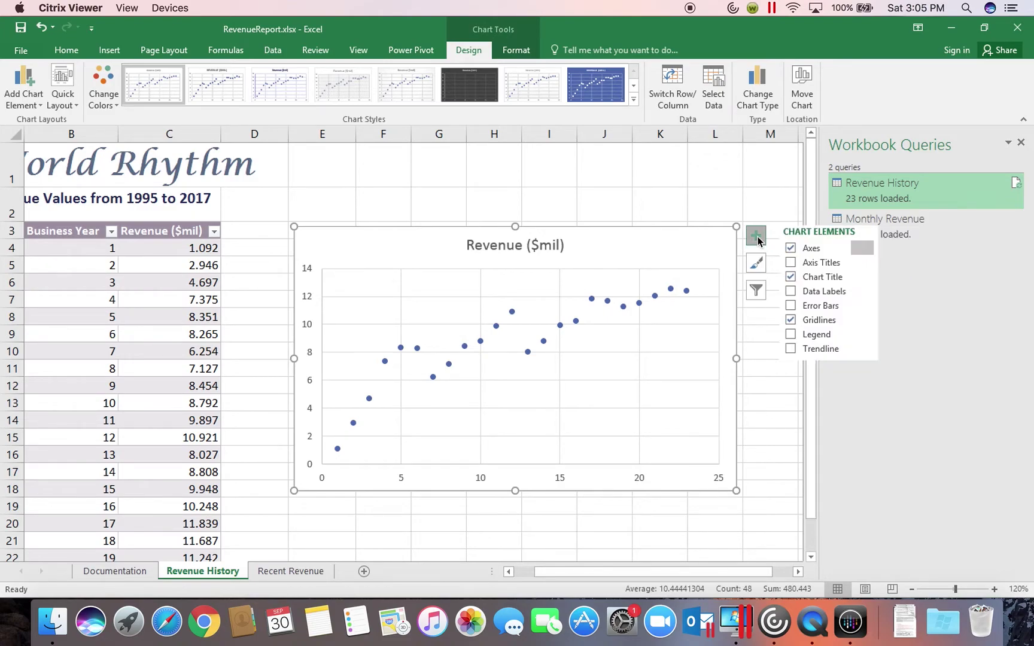
pyautogui.click(792, 264)
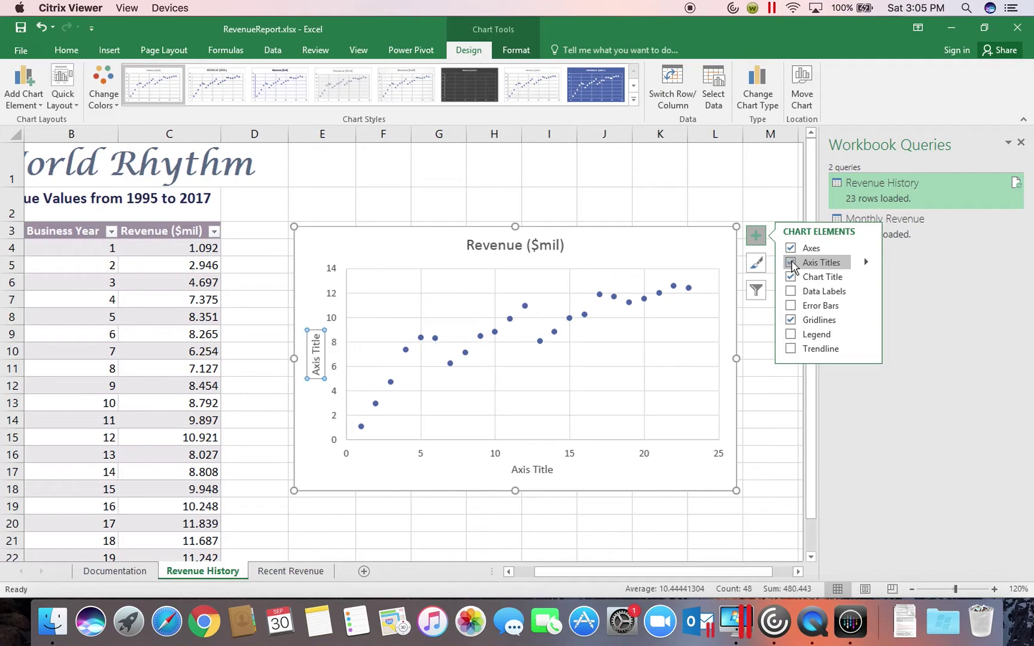
# Change the vertical axis title to "Annual Revenue ($mil)"
pyautogui.click(313, 369)
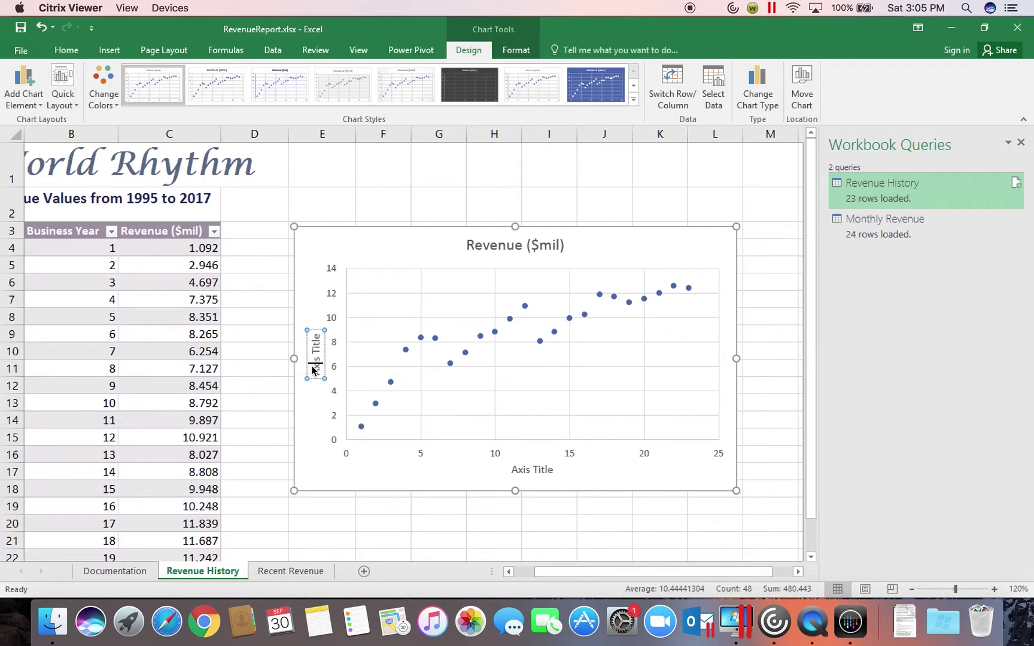
pyautogui.moveTo(316, 336); pyautogui.dragTo(315, 380)
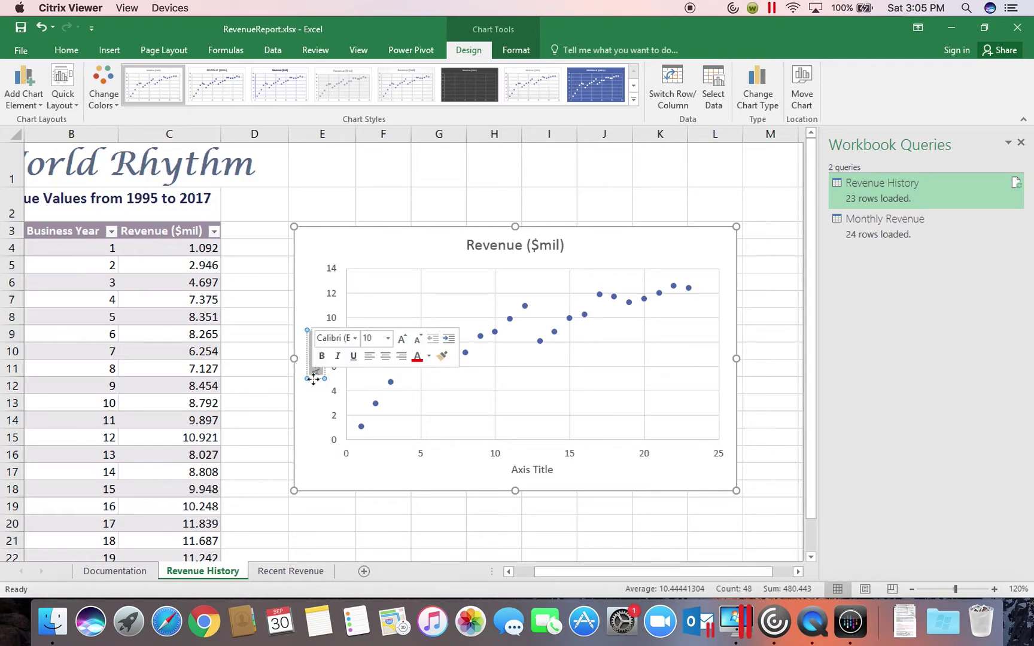
pyautogui.write('Annual')
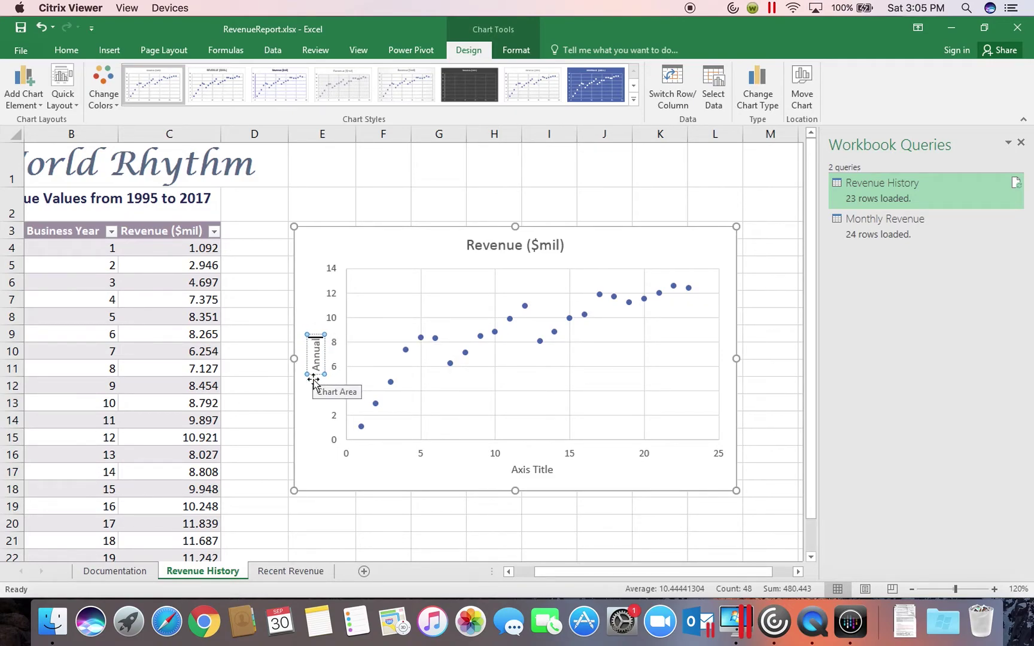
pyautogui.write(' Reve')
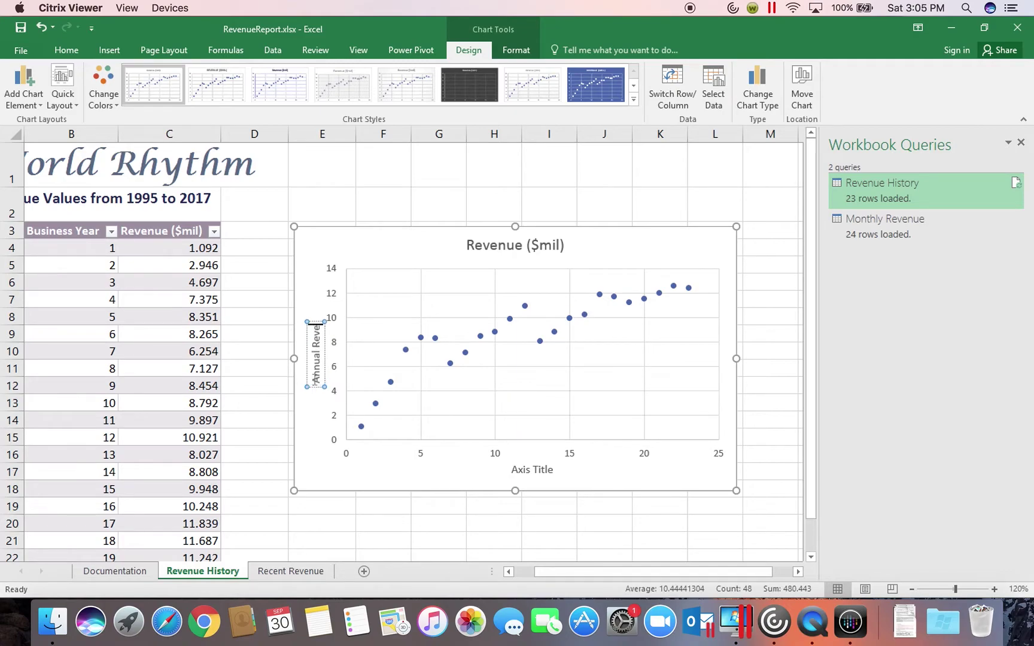
pyautogui.write('nue (')
pyautogui.write('4$')
pyautogui.press('BackSpace')
pyautogui.press('BackSpace')
pyautogui.press('BackSpace')
pyautogui.write('$m')
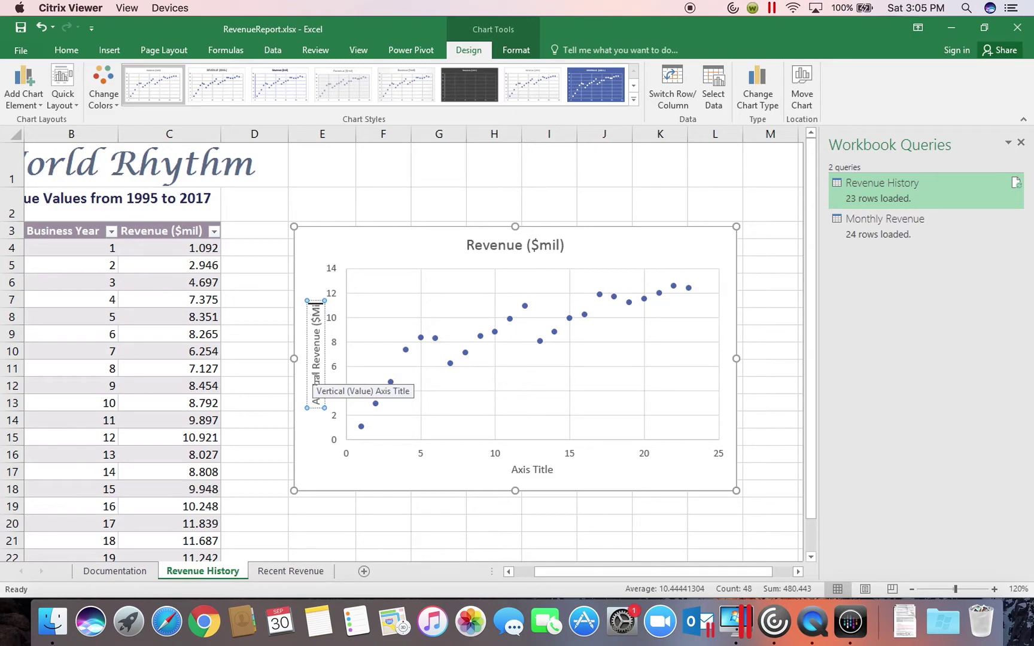
pyautogui.write('il)')
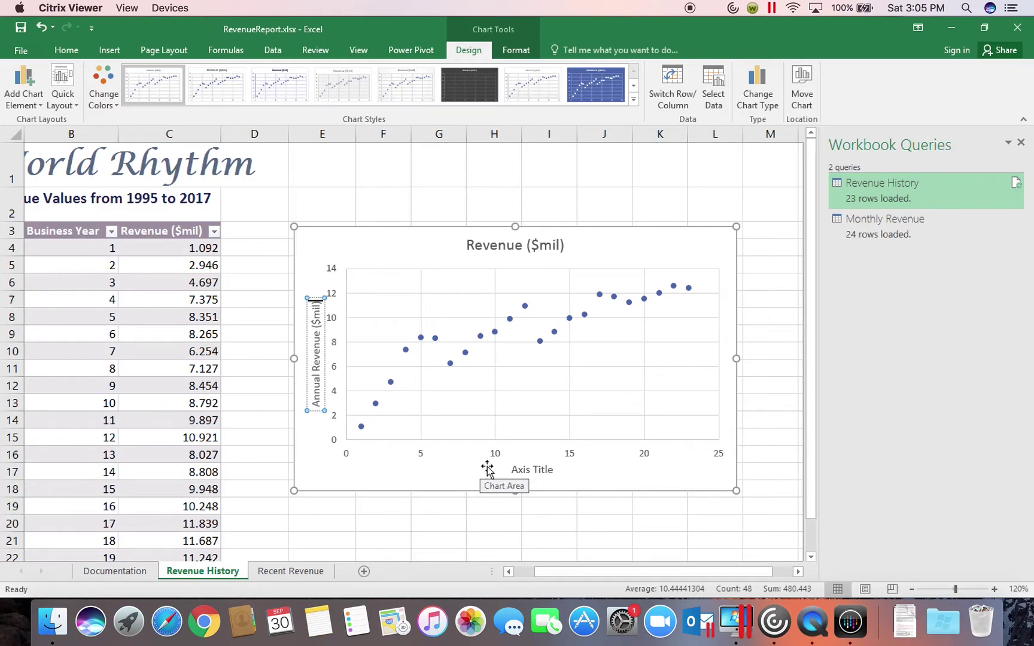
# Change the horizontal axis title to "Business Year"
pyautogui.click(530, 473)
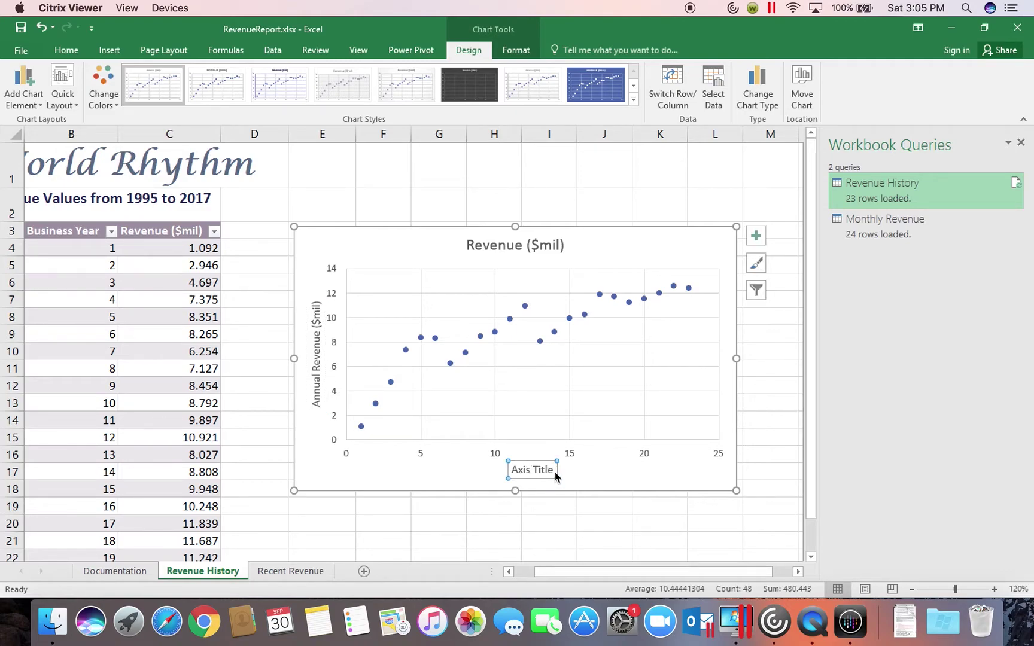
pyautogui.moveTo(554, 474); pyautogui.dragTo(495, 471)
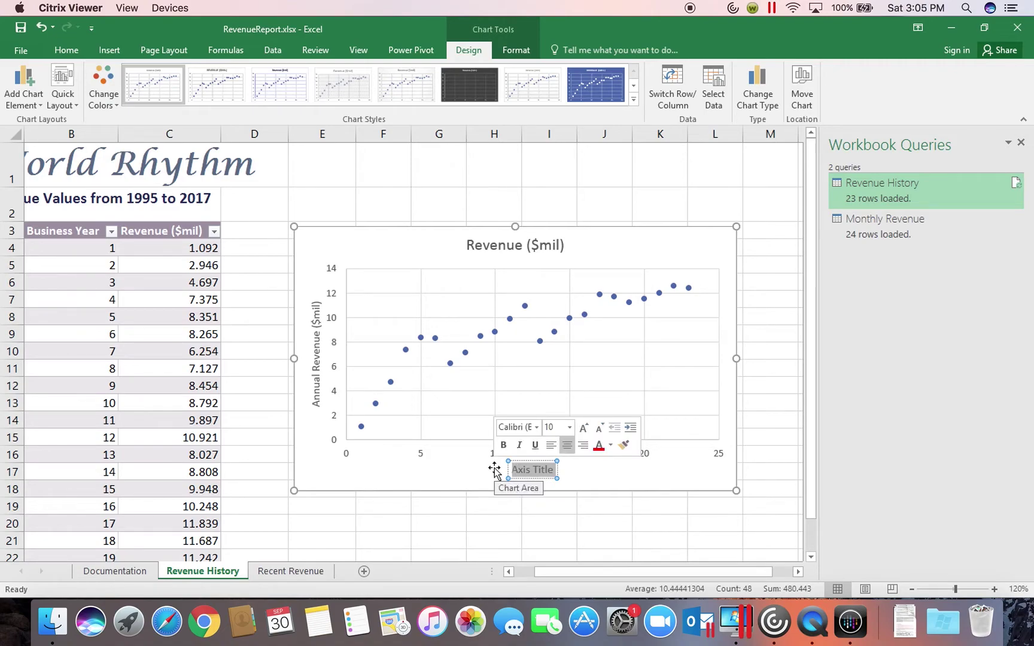
pyautogui.write('Business Year')
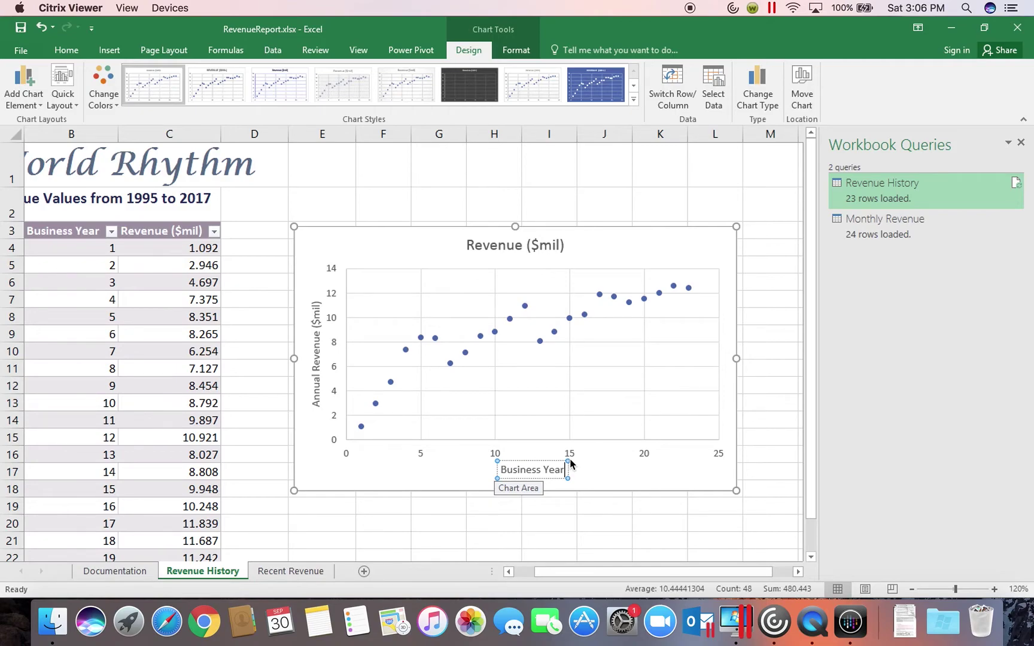
# Replace the chart title with "Trend in Revenue"
pyautogui.click(533, 245)
pyautogui.moveTo(469, 244); pyautogui.dragTo(563, 245)
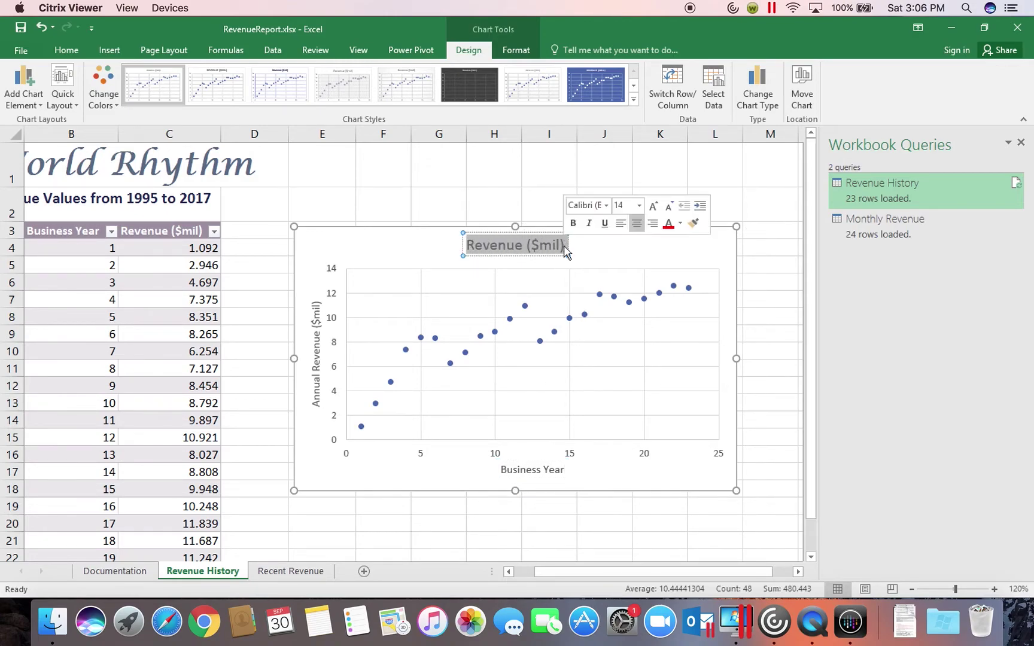
pyautogui.write('Trend')
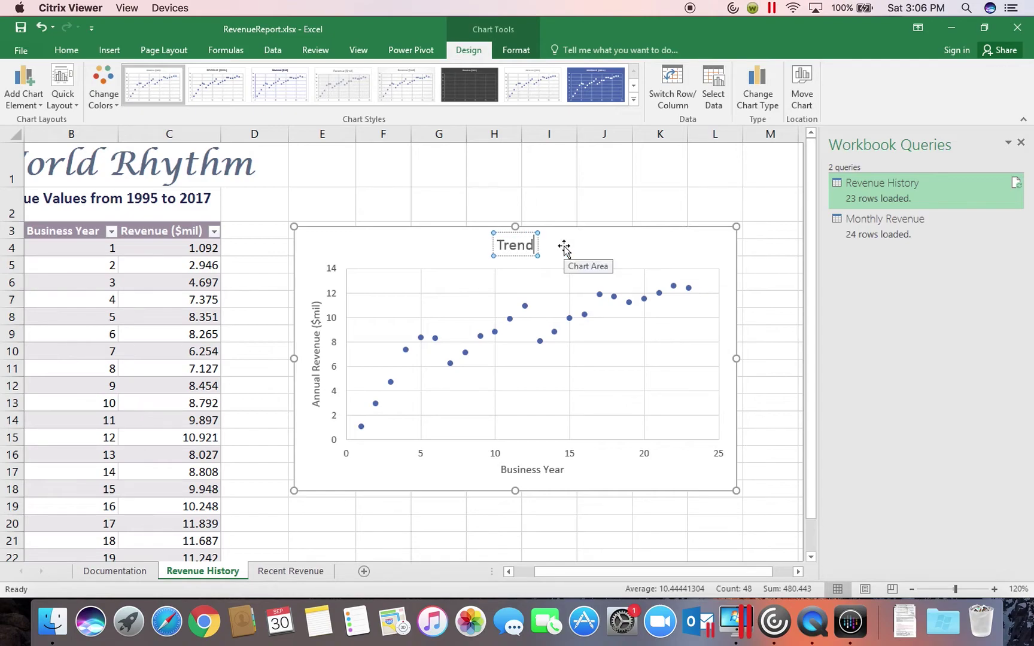
pyautogui.write(' in Revenue')
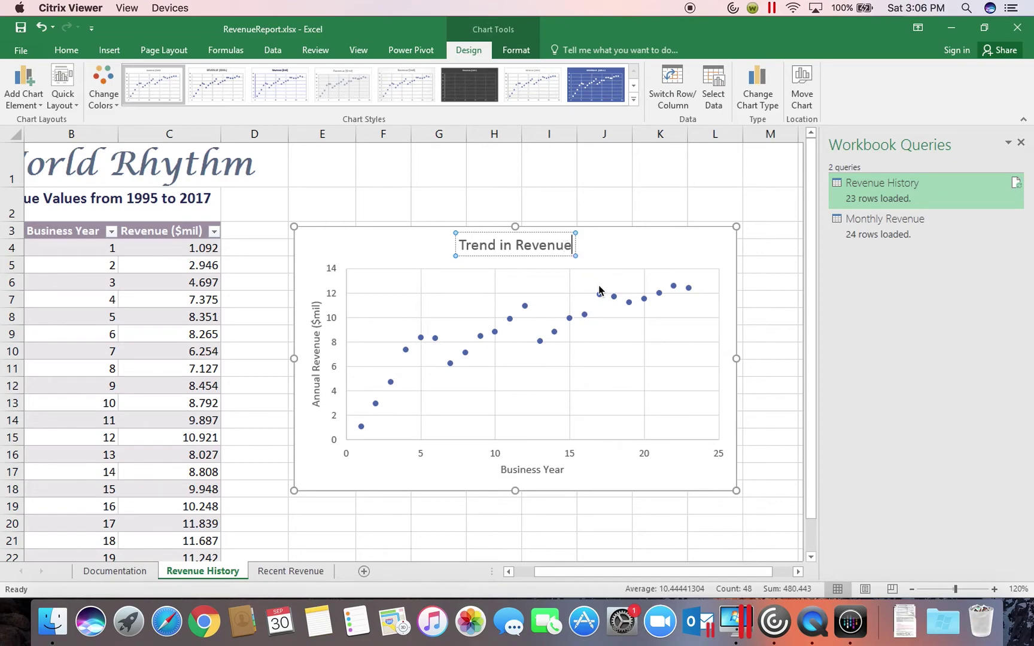
pyautogui.click(711, 249)
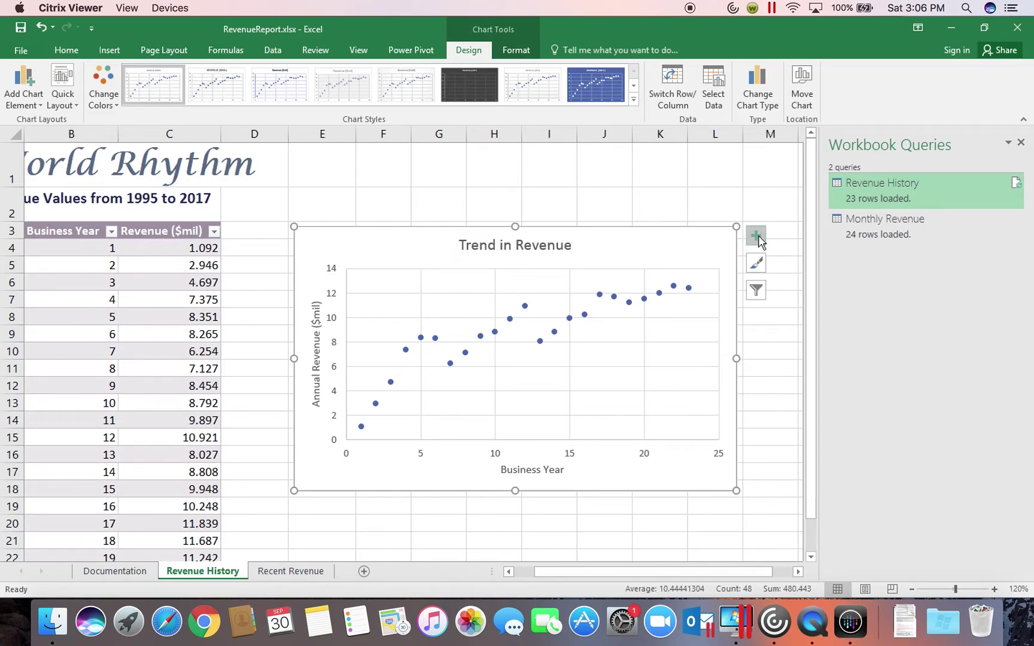
# Add a trendline to the revenue scatter chart and set its type to Logarithmic
pyautogui.click(755, 237)
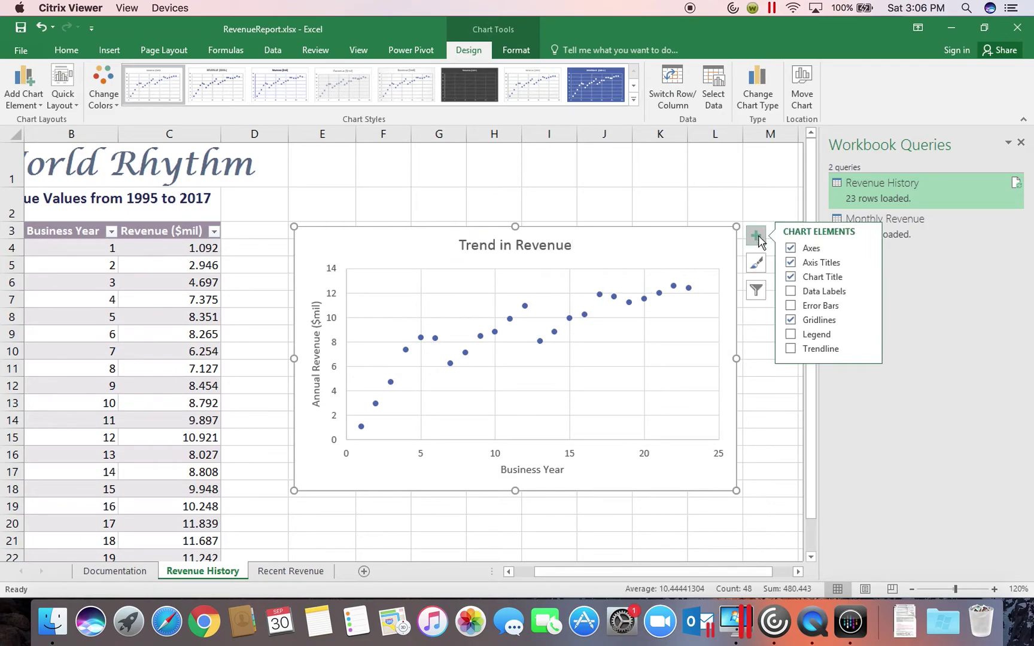
pyautogui.click(791, 350)
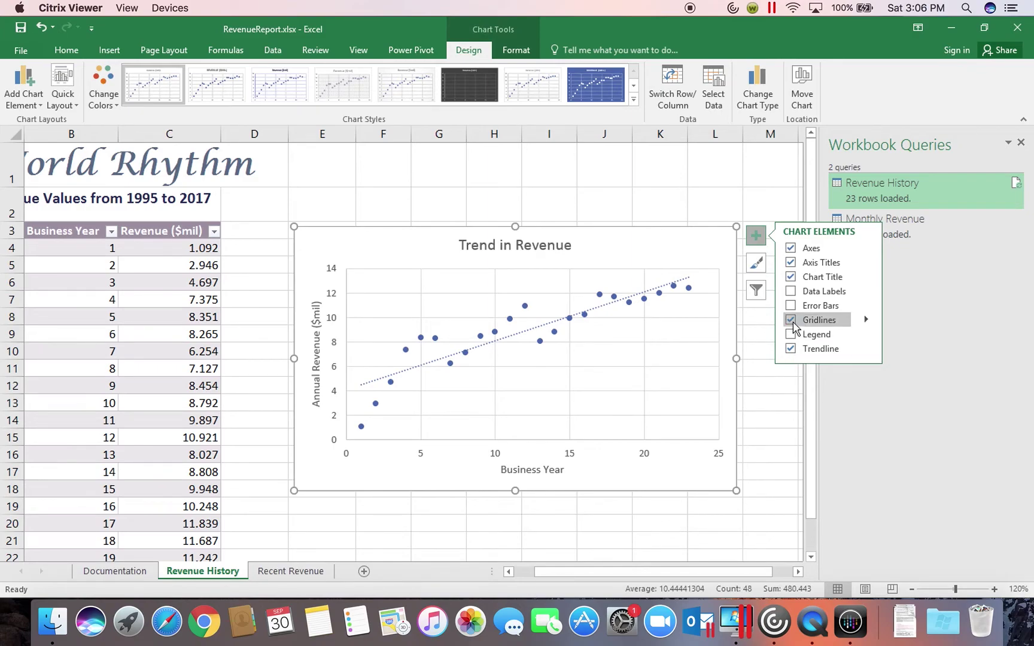
pyautogui.click(791, 351)
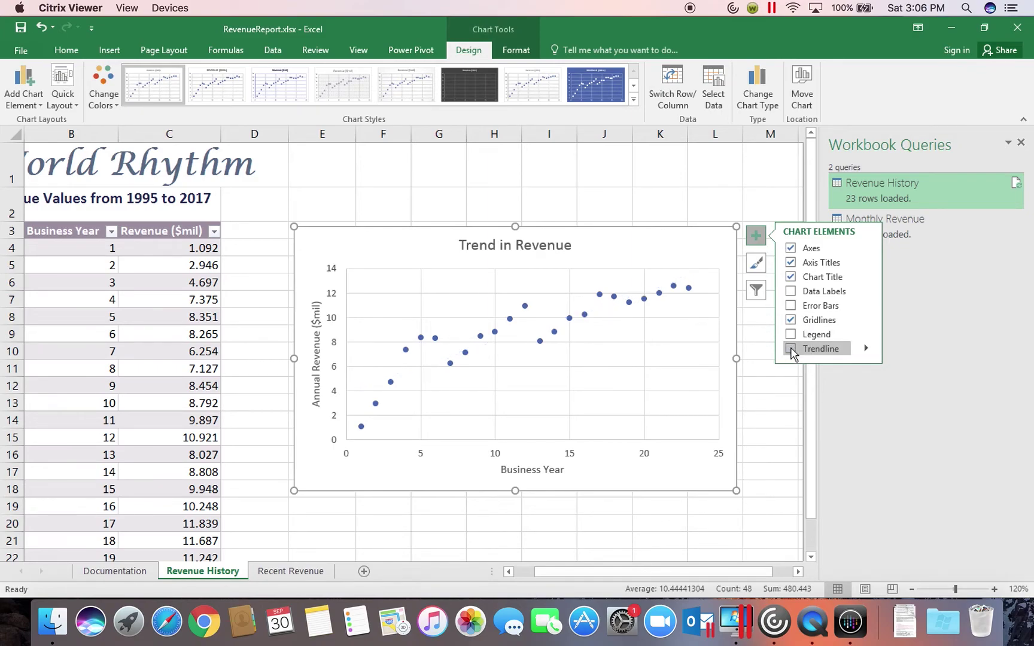
pyautogui.click(866, 348)
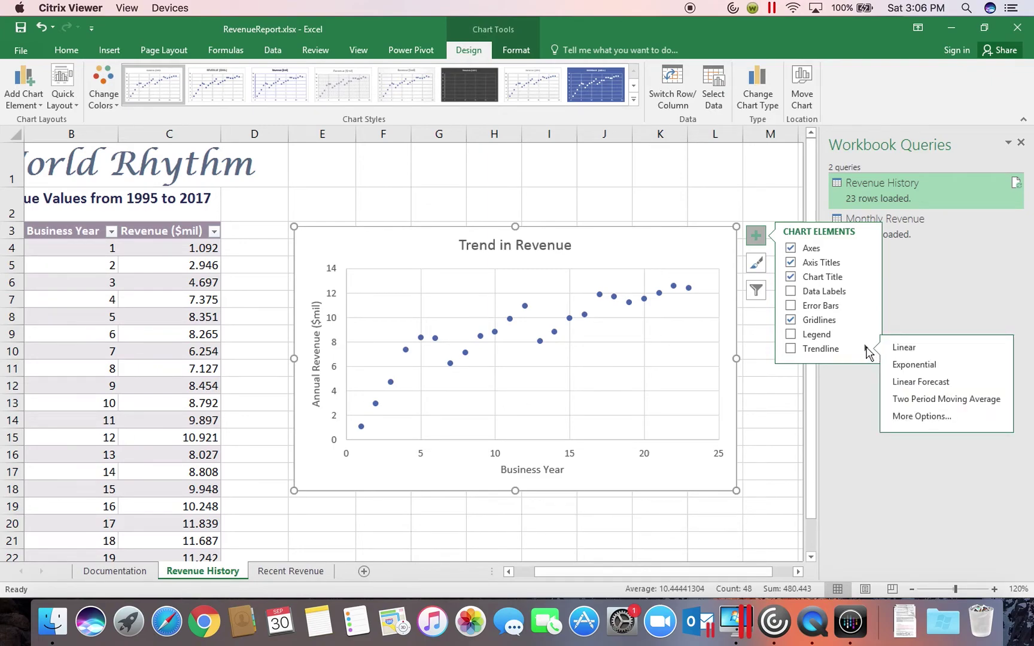
pyautogui.click(913, 419)
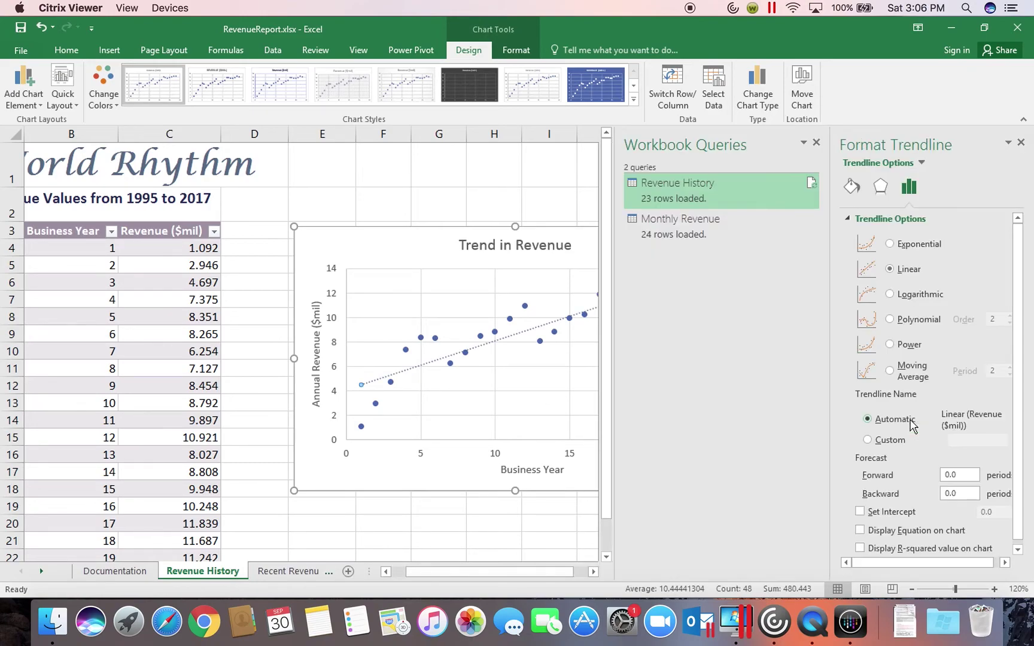
pyautogui.click(892, 296)
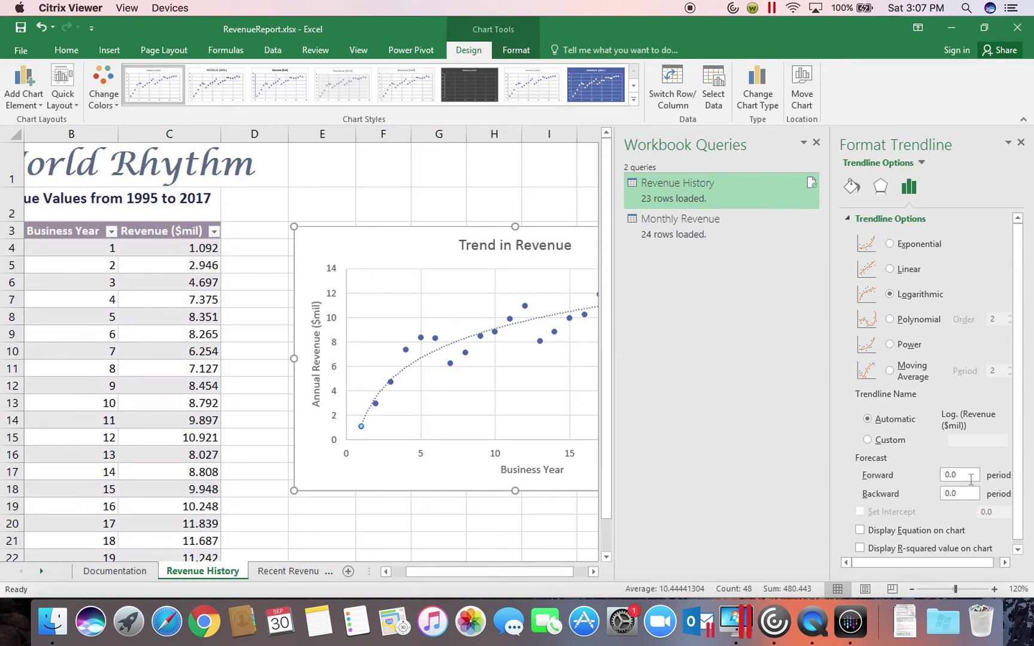
# Extend the trendline forecast forward by 2 periods and close the trendline formatting options
pyautogui.doubleClick(966, 476)
pyautogui.write('2')
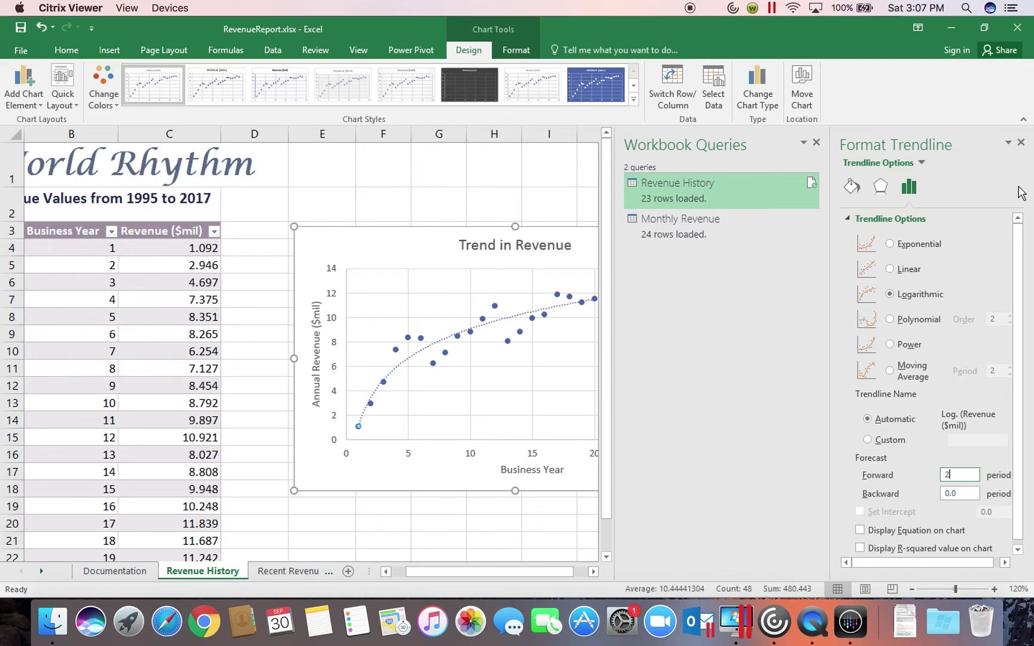
pyautogui.click(1021, 144)
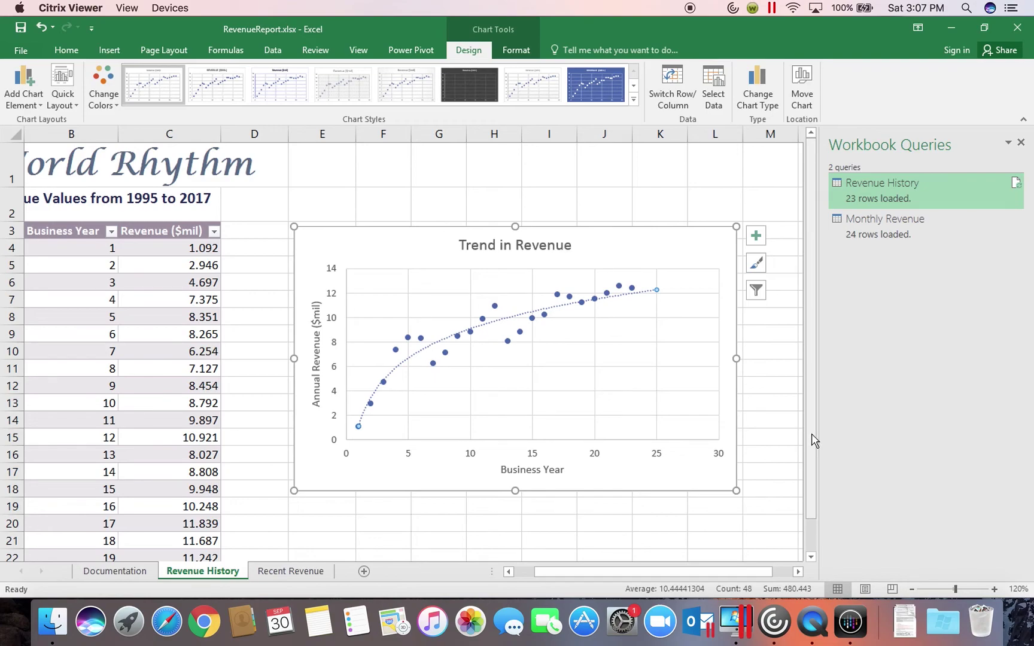